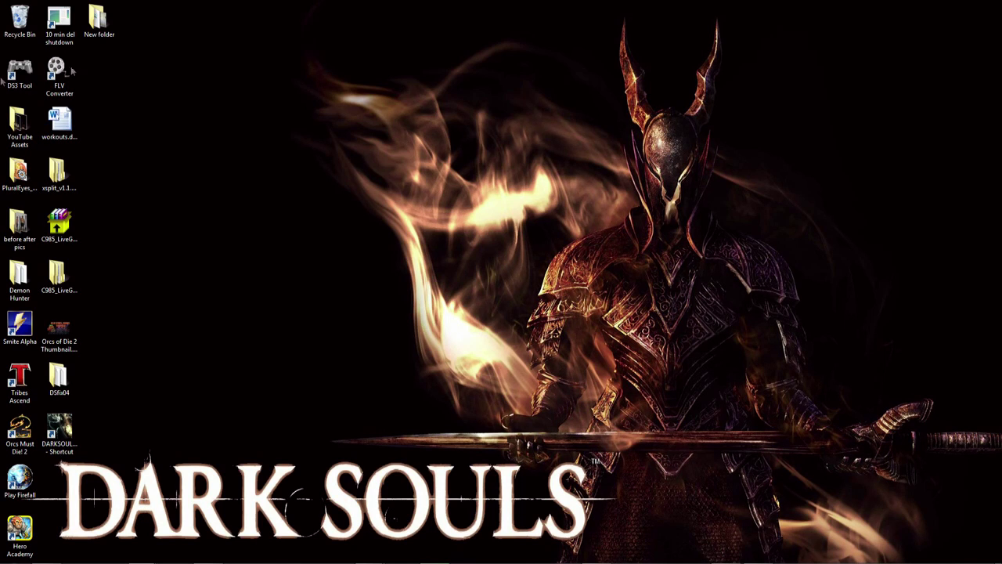
- Switch to Chrome, open the NeoGAF Dark Souls resolution fix thread, and examine the DSfix 0.4 download page
click(66, 556)
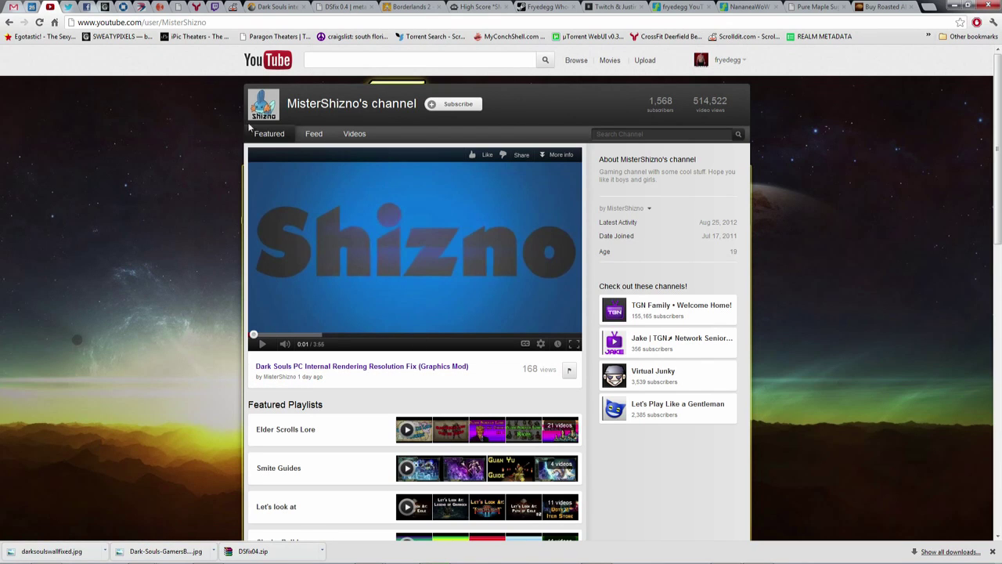
click(276, 7)
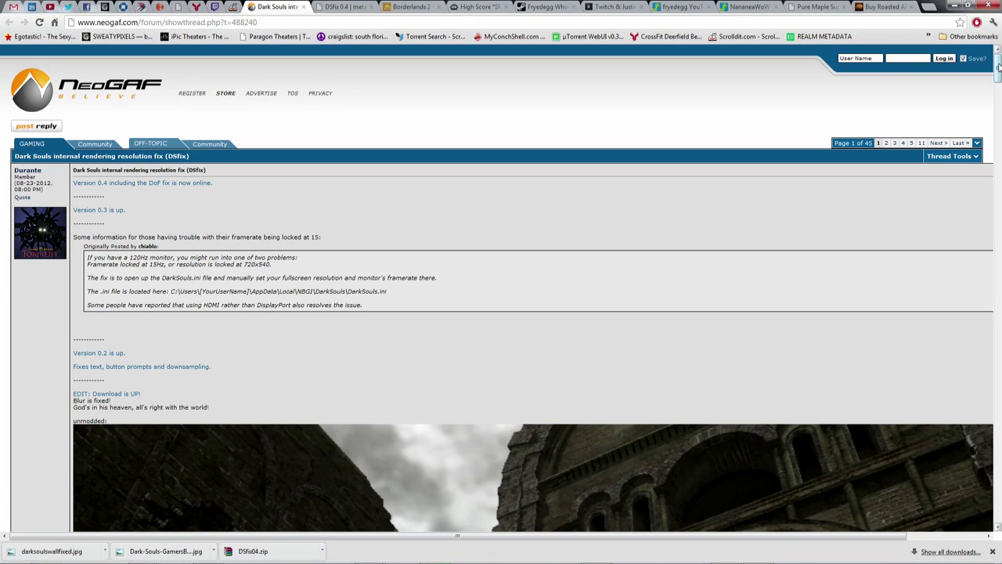
mouse_move(998, 69)
mouse_down()
mouse_move(998, 126)
mouse_move(998, 72)
mouse_up()
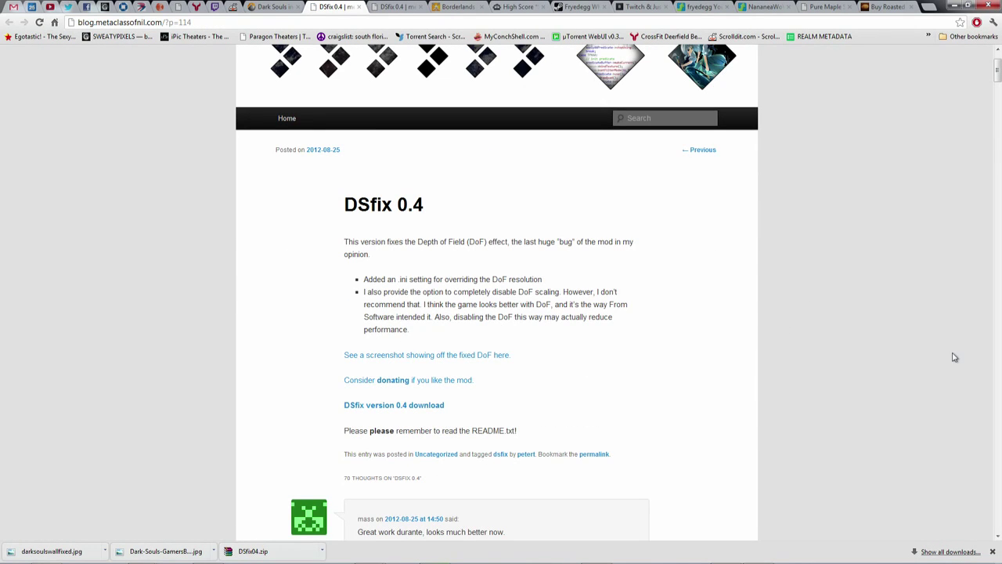
scroll(650, 368, up, 2)
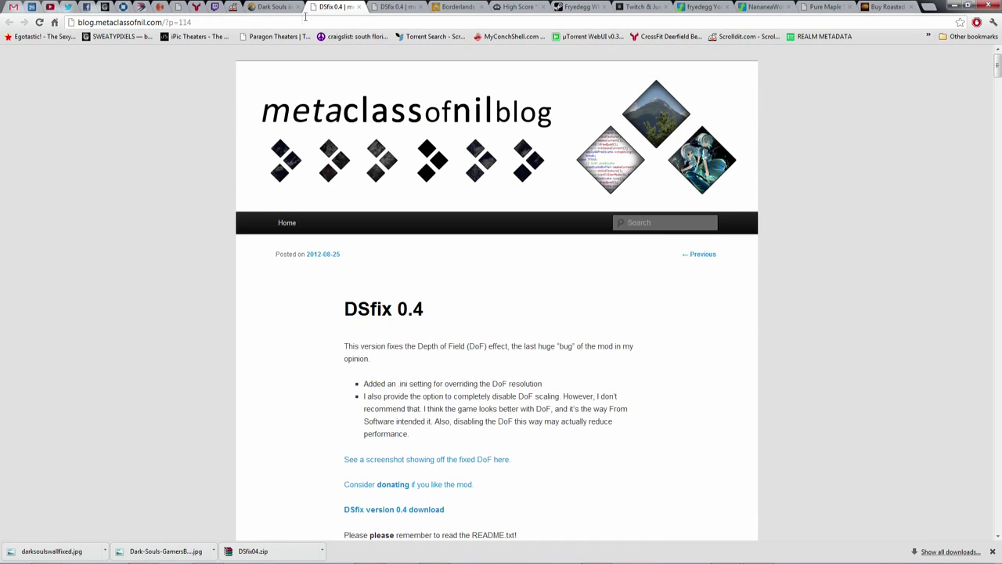
- Close the DSfix 0.4 blog page and minimize the browser to return to the desktop
click(359, 6)
click(360, 6)
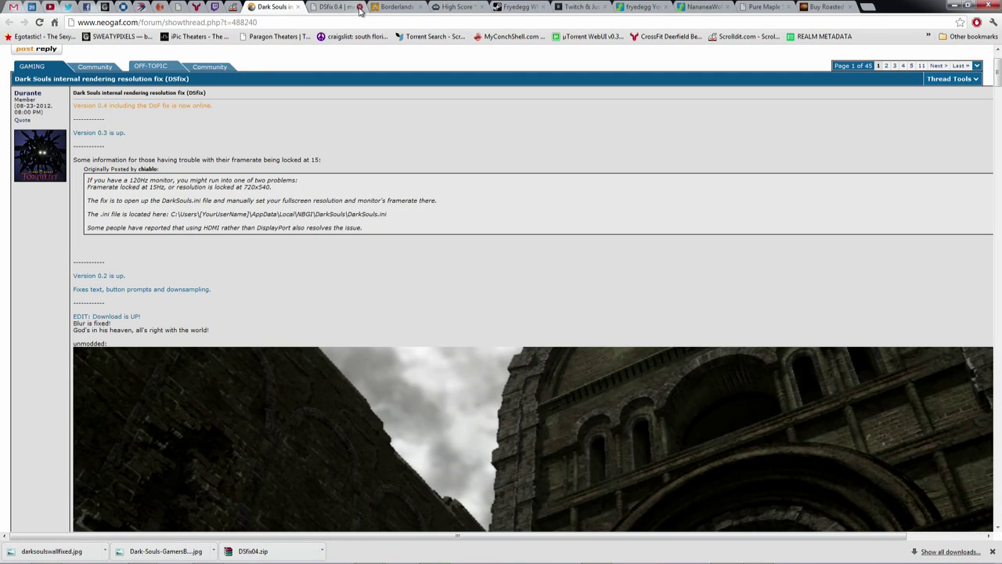
click(955, 6)
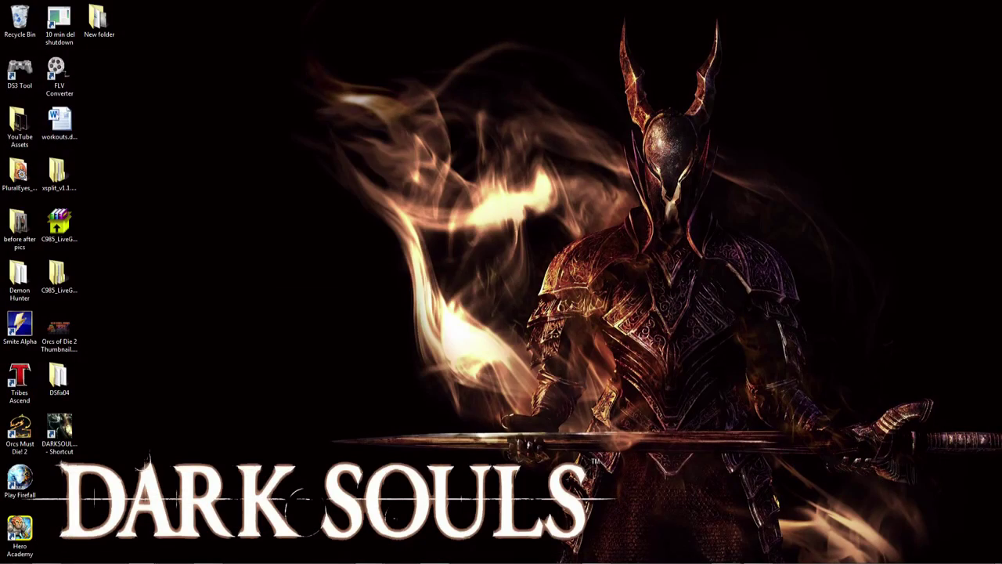
- Bring up the DSfix04 folder and the game's DATA folder, arranging the DSfix04 window above the DATA window
drag(0, 77, 452, 93)
drag(0, 258, 467, 325)
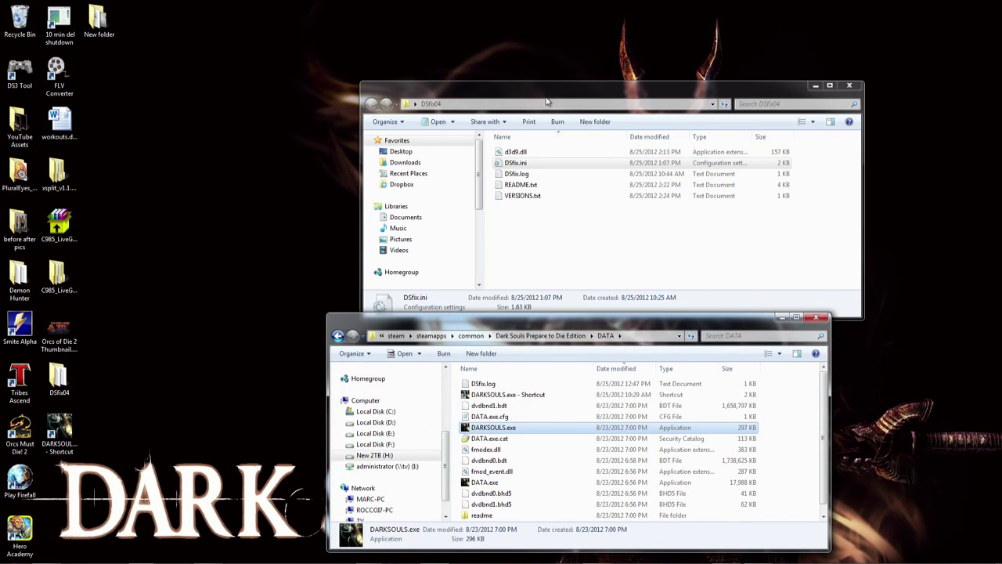
drag(548, 88, 497, 30)
drag(553, 324, 531, 282)
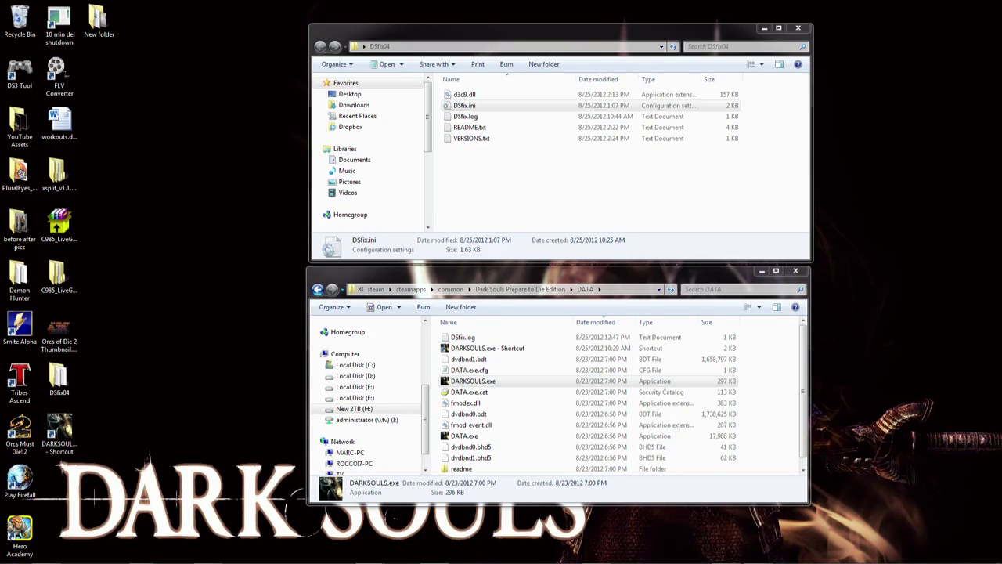
- Review the DSfix README for the installation instructions and the note on the in-game AA/blur option
drag(0, 83, 525, 63)
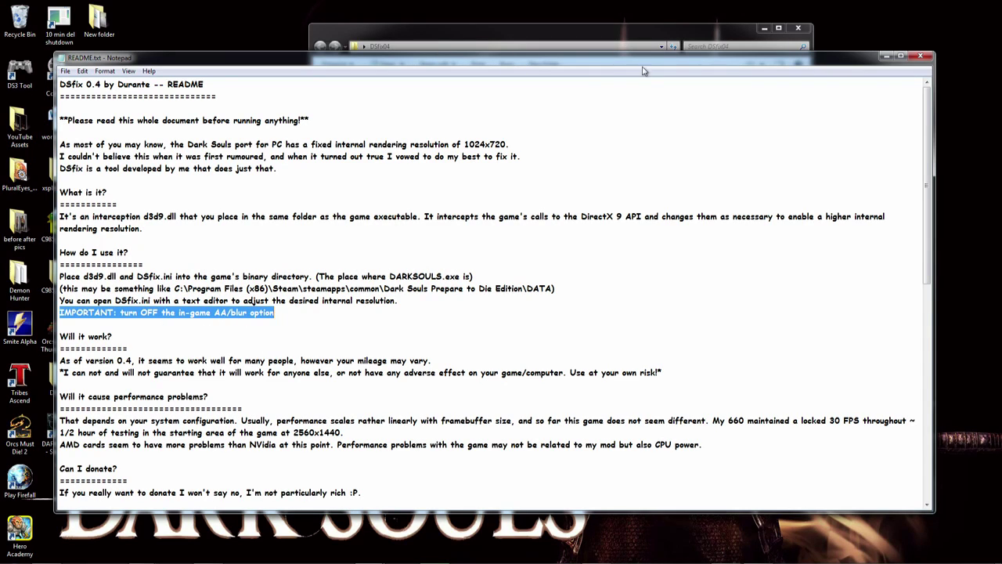
drag(557, 64, 0, 71)
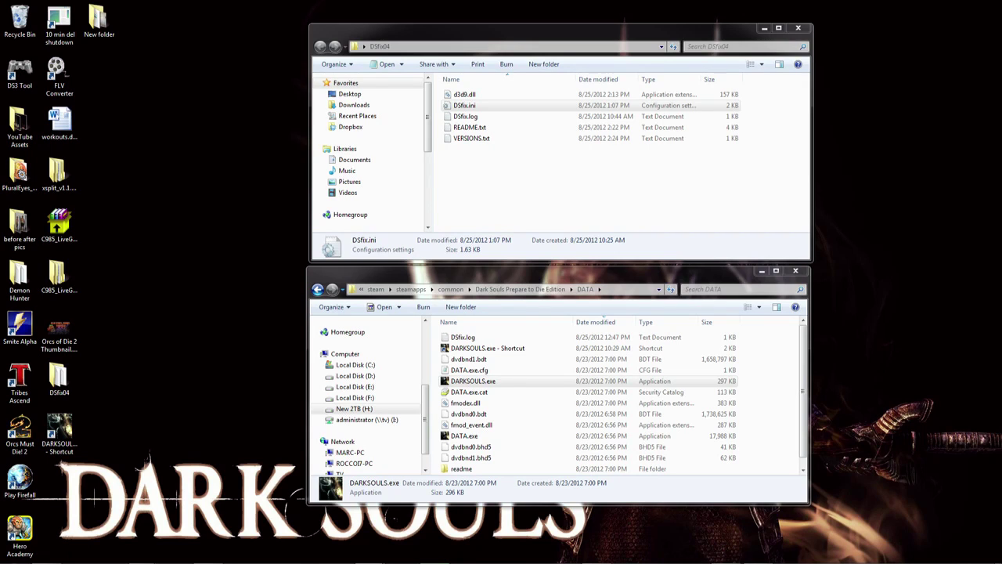
- Open DSfix.ini from the DSfix04 folder, review its rendering resolution and override settings, and save the file
click(472, 108)
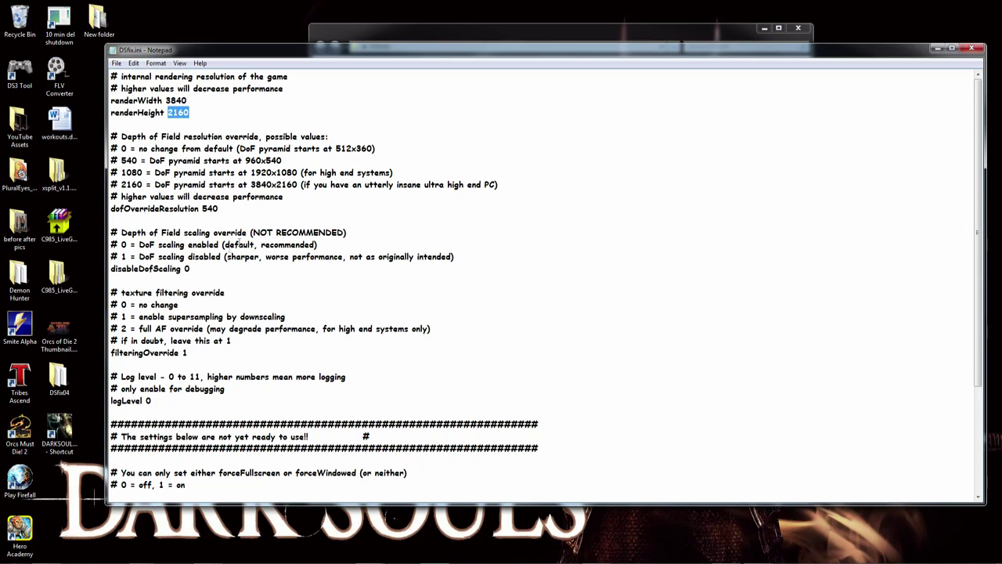
scroll(331, 282, down, 4)
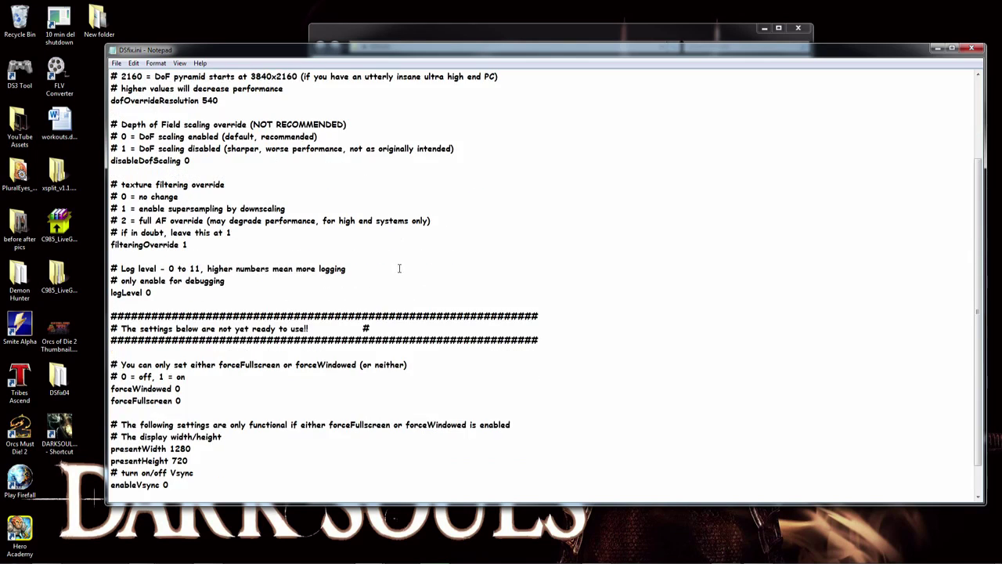
scroll(397, 272, up, 4)
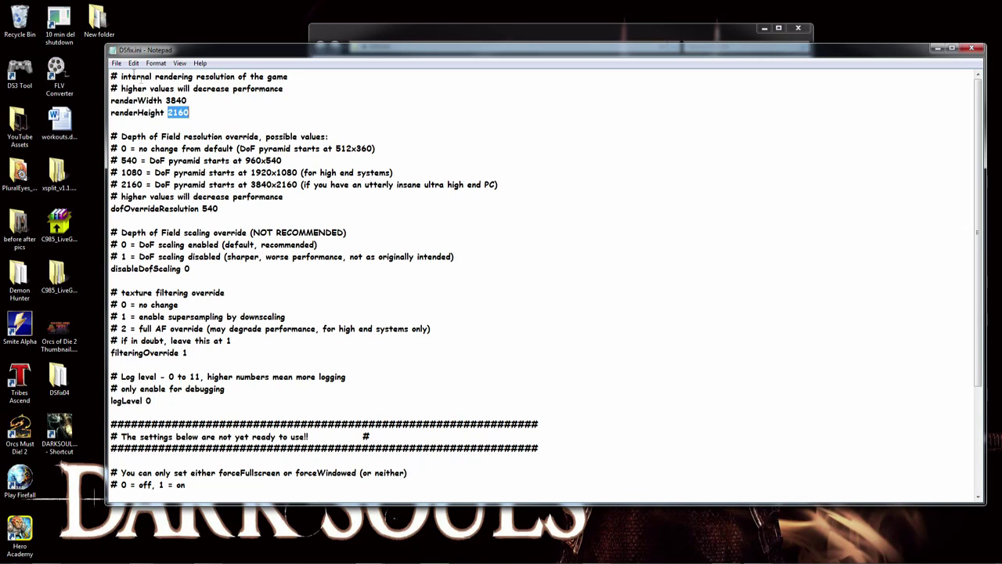
click(116, 62)
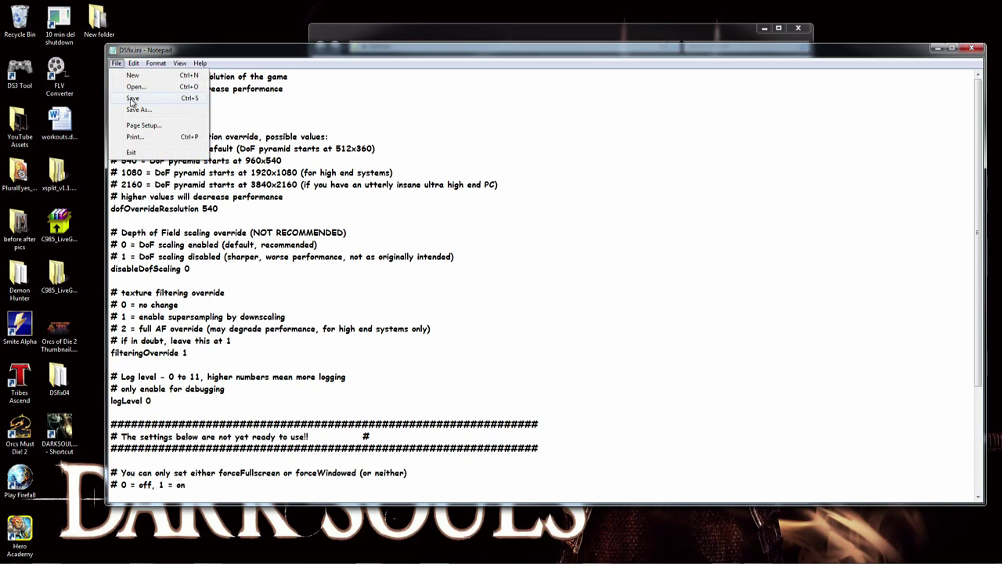
click(133, 99)
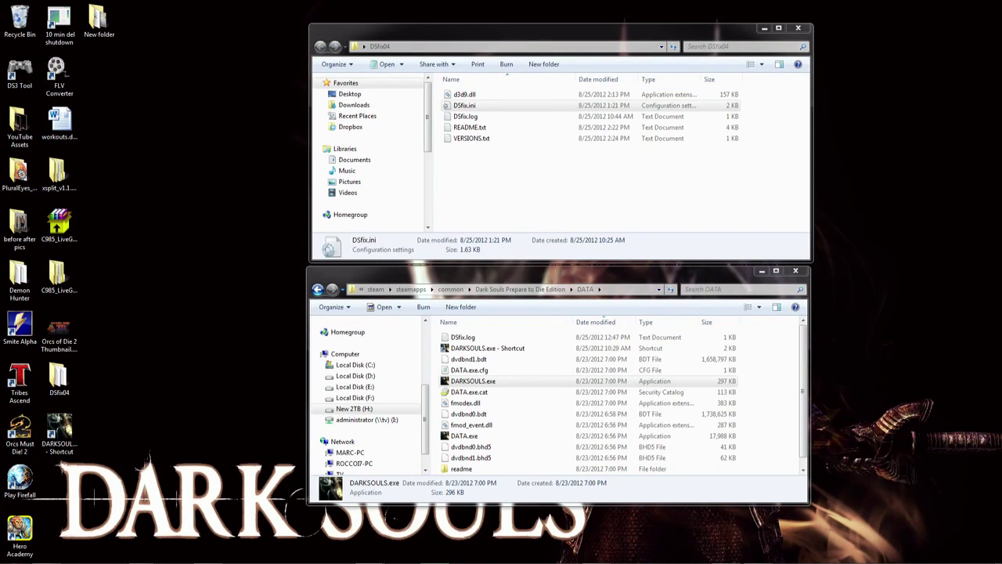
- Copy d3d9.dll and DSfix.ini from the DSfix04 folder into the Dark Souls Prepare to Die Edition DATA folder
click(552, 227)
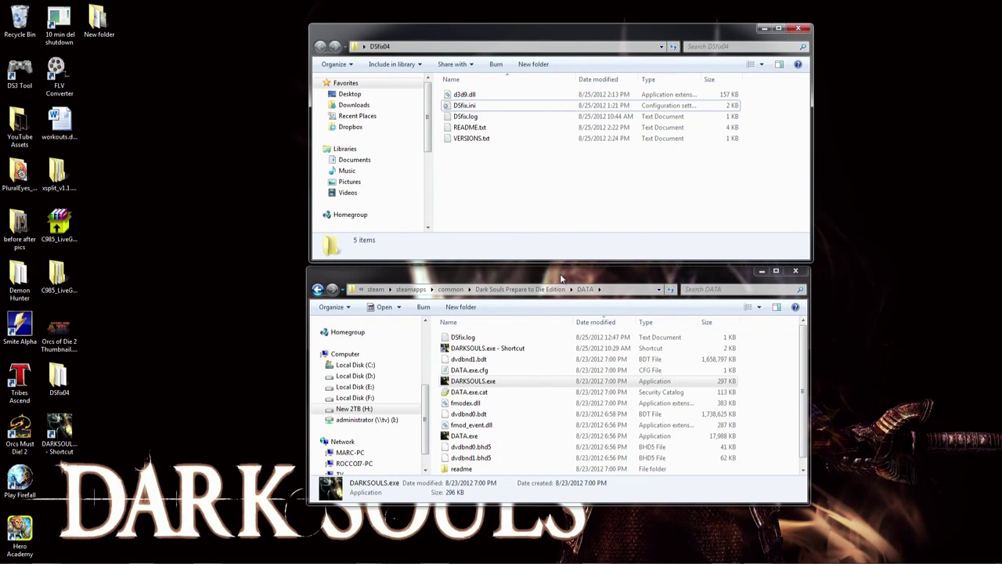
click(460, 107)
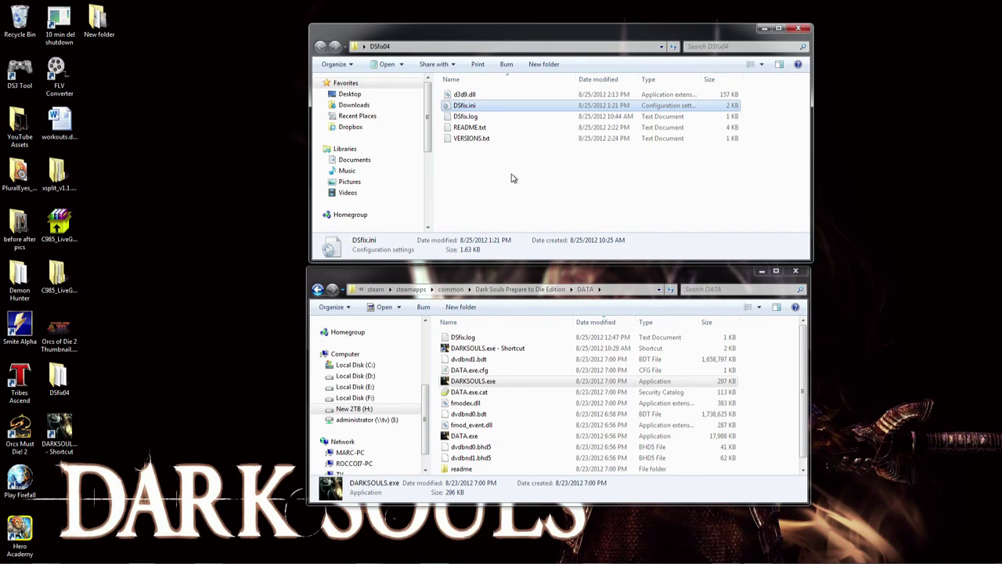
ctrl+click(468, 95)
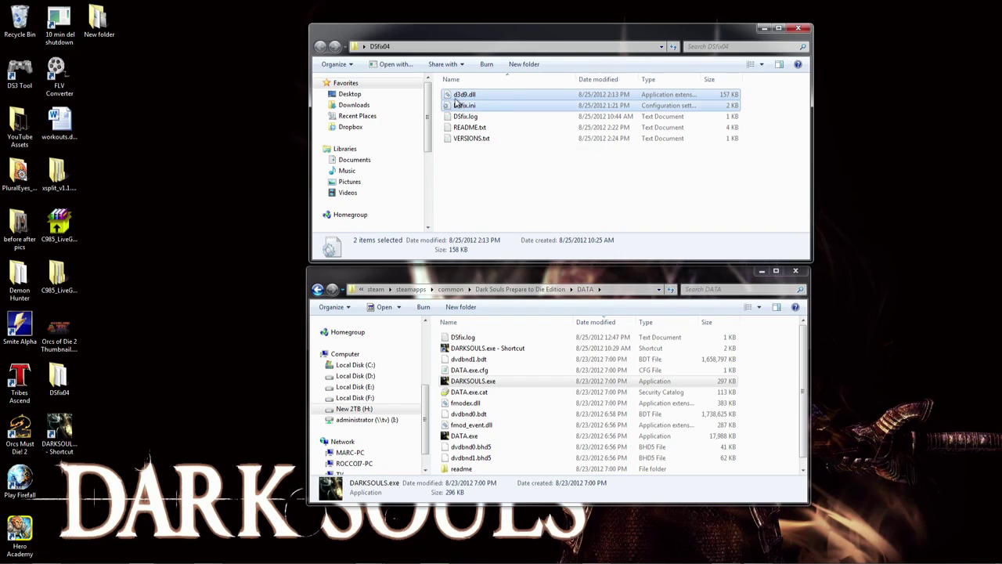
drag(460, 103, 517, 351)
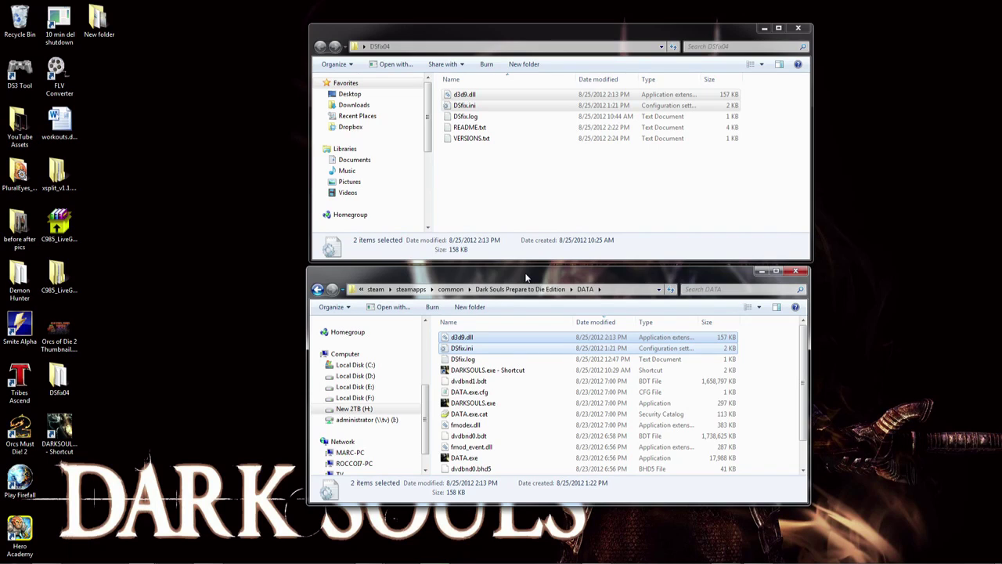
right_click(472, 350)
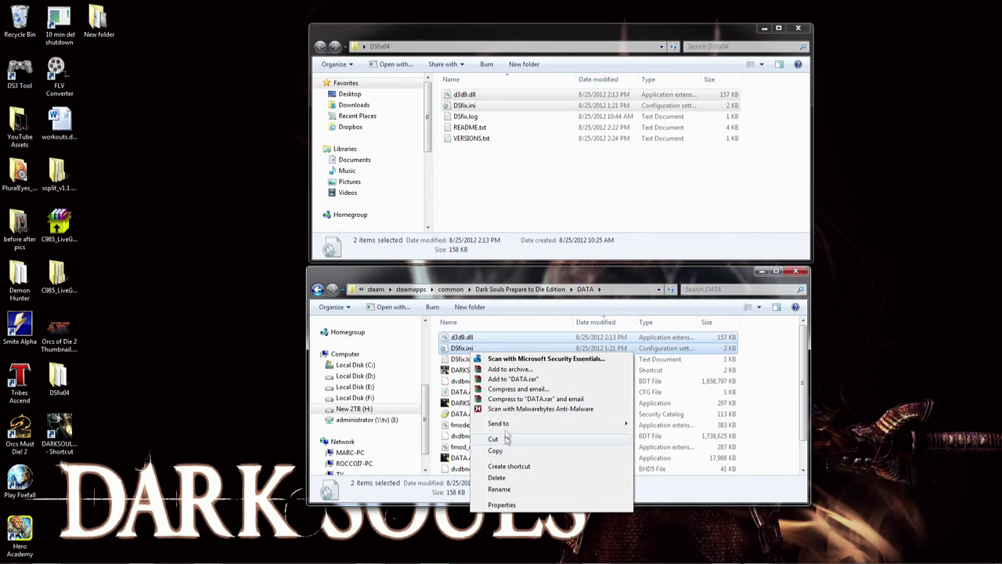
click(499, 283)
click(469, 349)
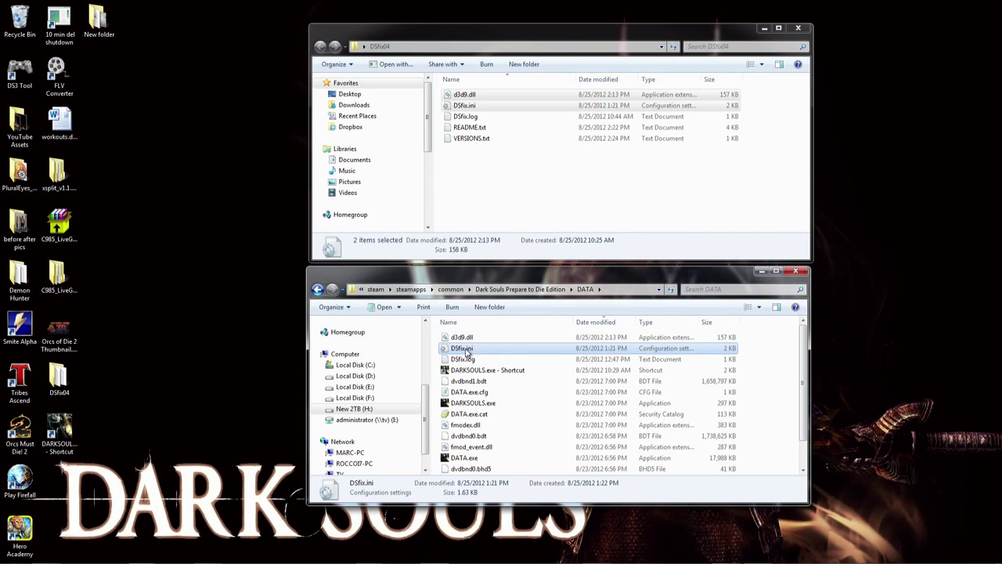
right_click(467, 350)
click(437, 280)
- Move the DATA folder window out of the way, launch Dark Souls from its desktop shortcut, and enter the main menu
drag(455, 284, 487, 169)
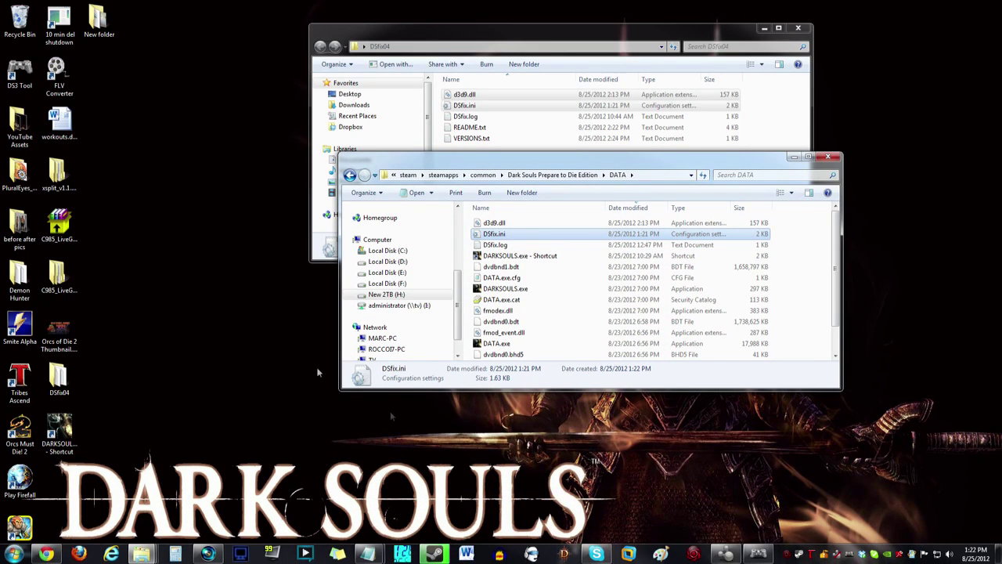
double_click(82, 444)
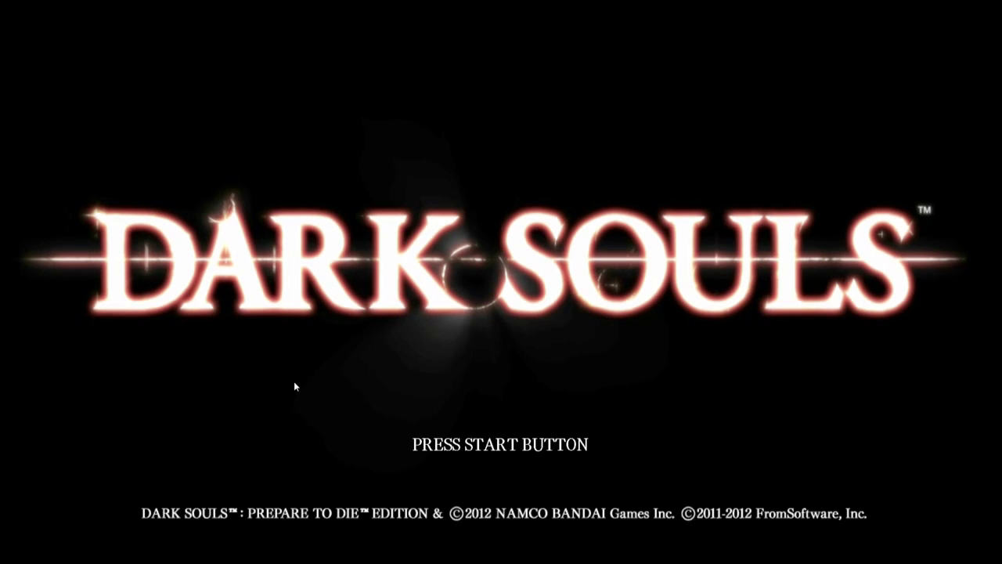
key(Return)
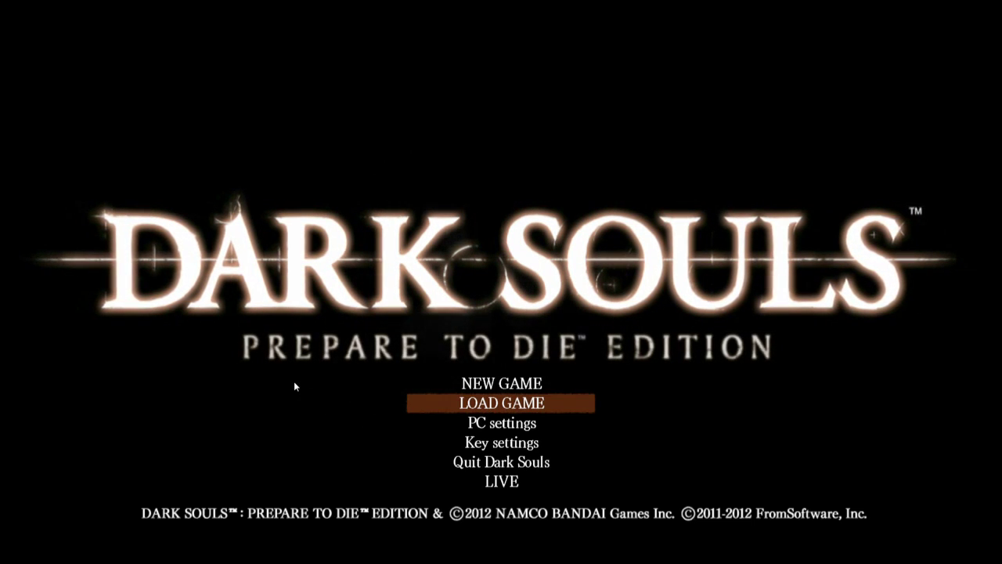
- Turn off Anti-Aliasing and Motion Blur in the game's PC settings and apply the changes
key(Down)
key(Down)
key(Up)
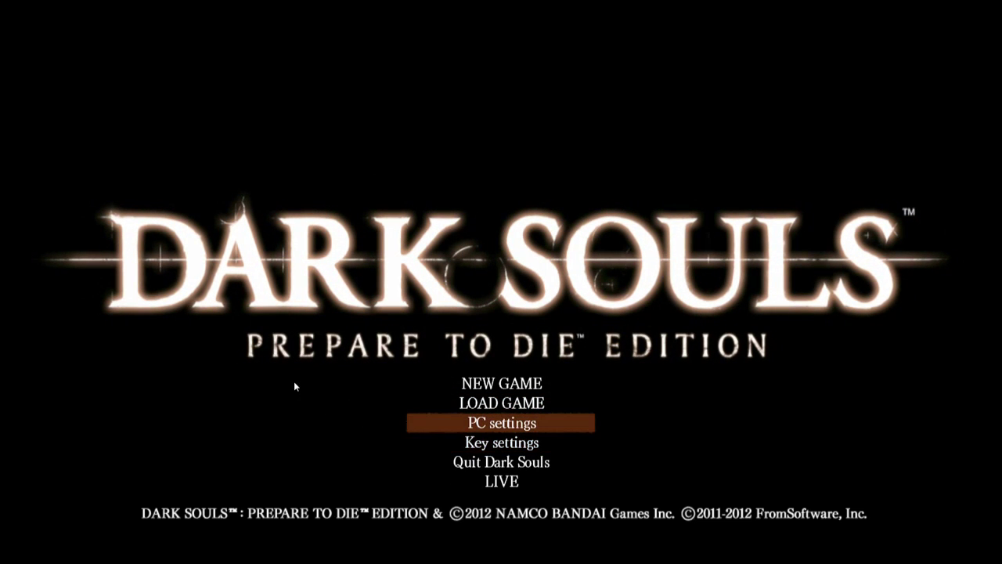
key(Return)
key(Up)
key(Up)
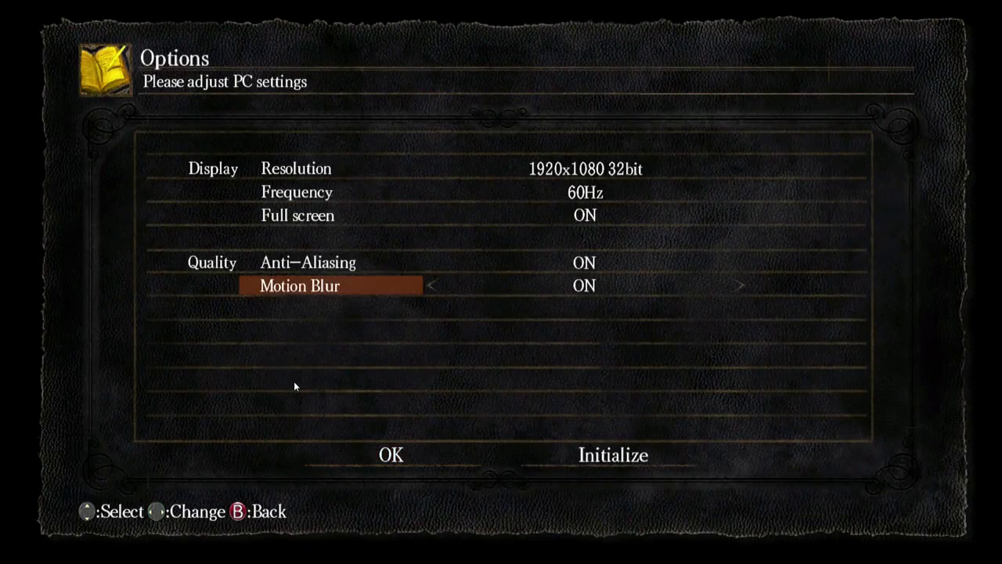
key(Right)
key(Down)
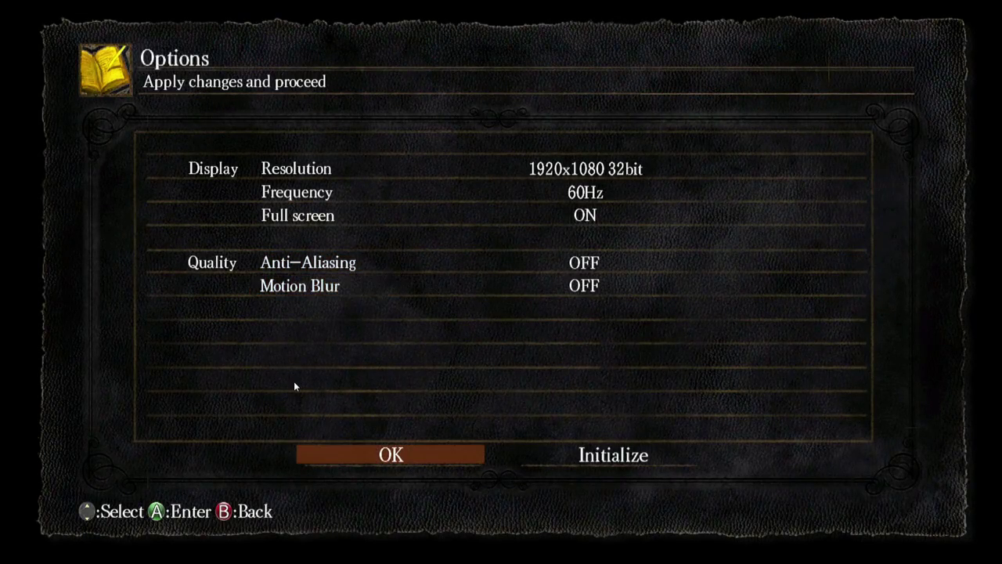
key(Return)
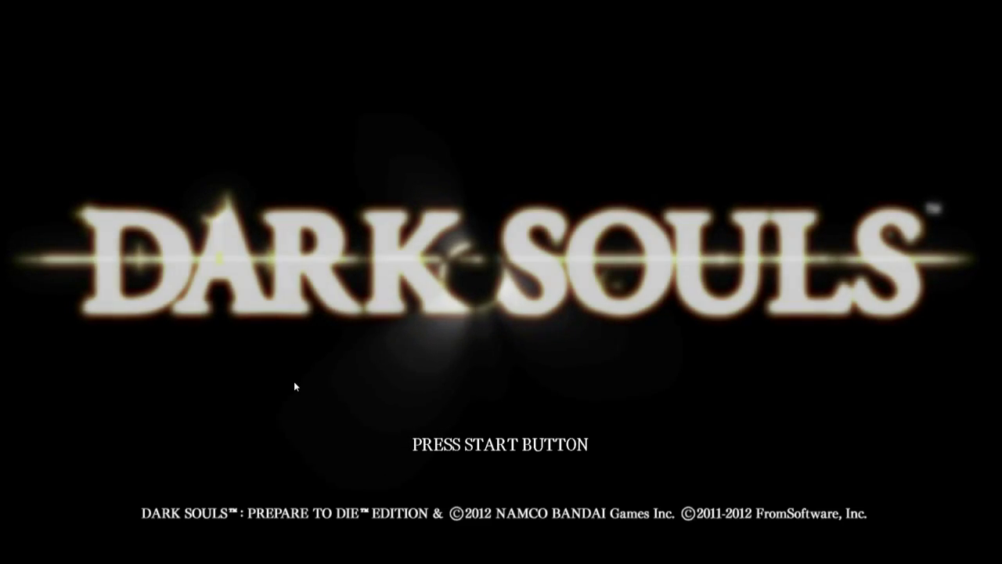
- Load the level 9 saved game at Firelink Shrine
key(Return)
key(Return)
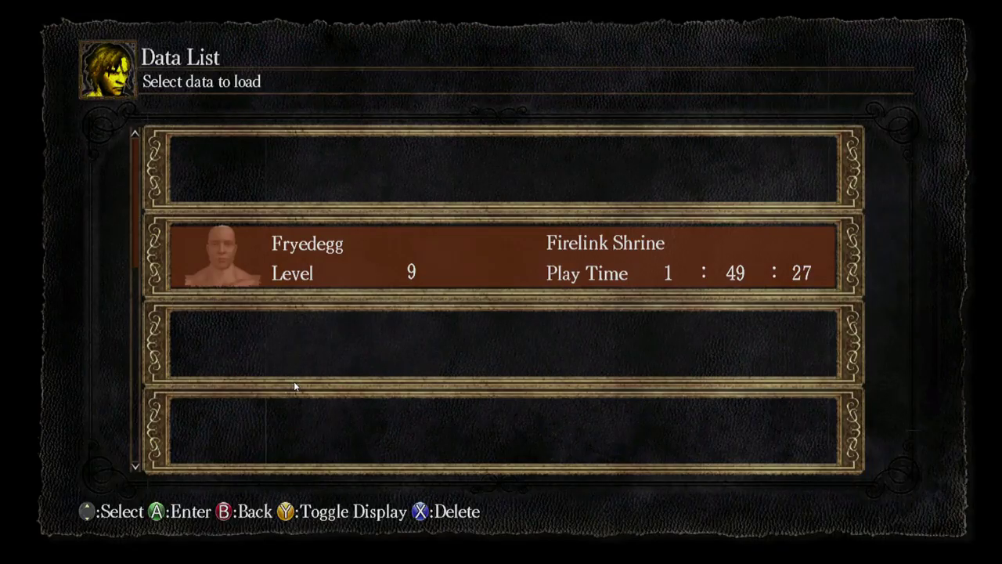
key(Return)
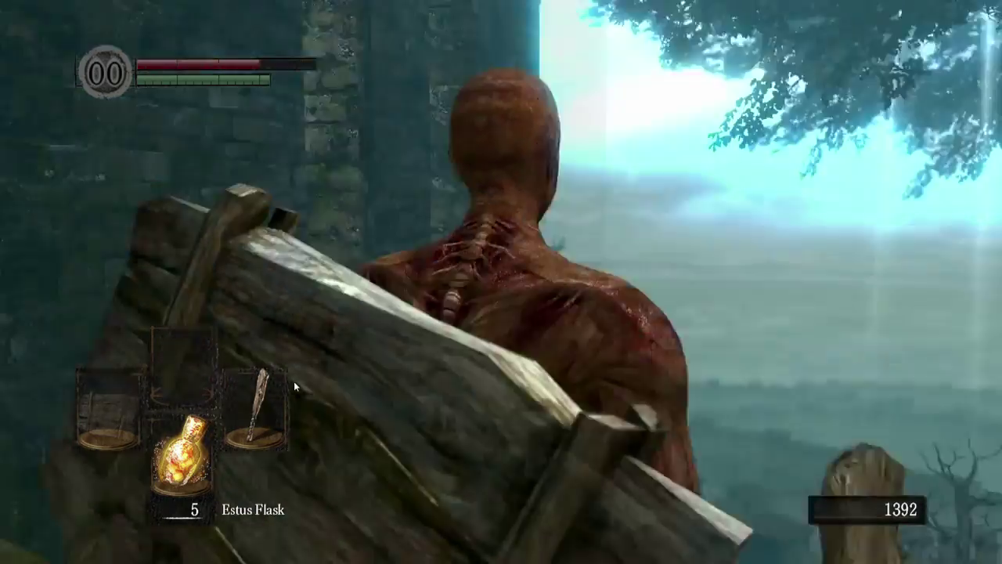
key(s)
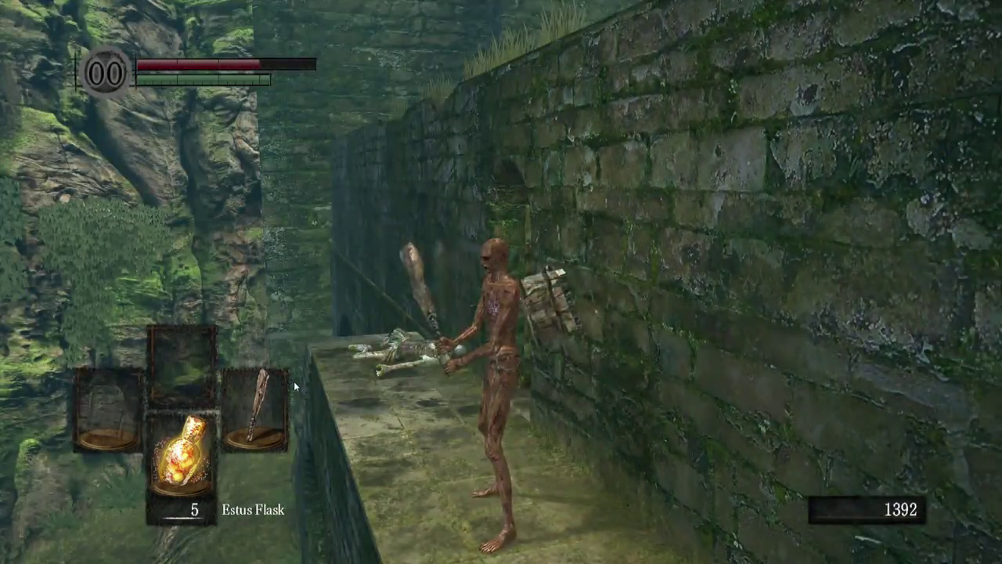
key(w)
key(w)
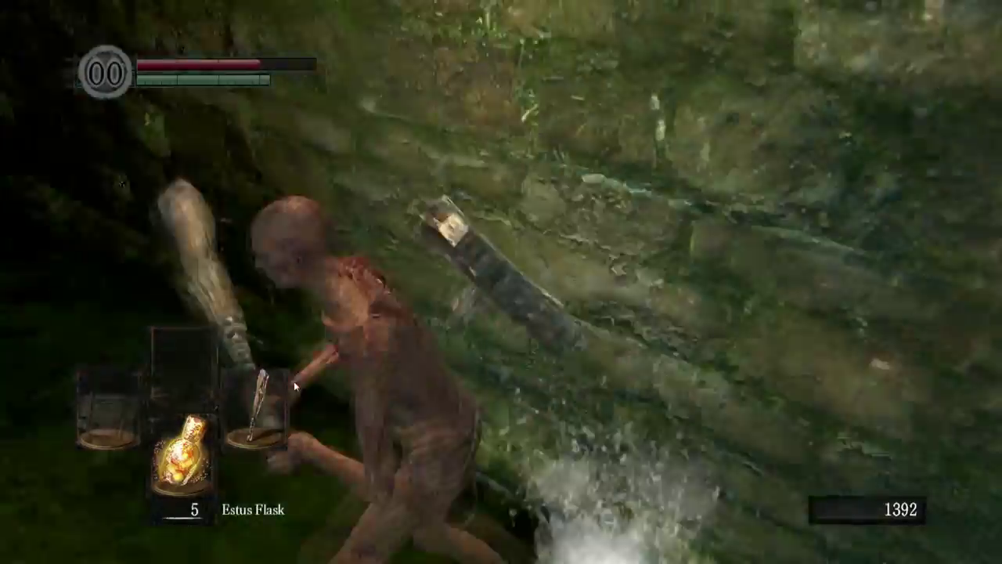
key(w)
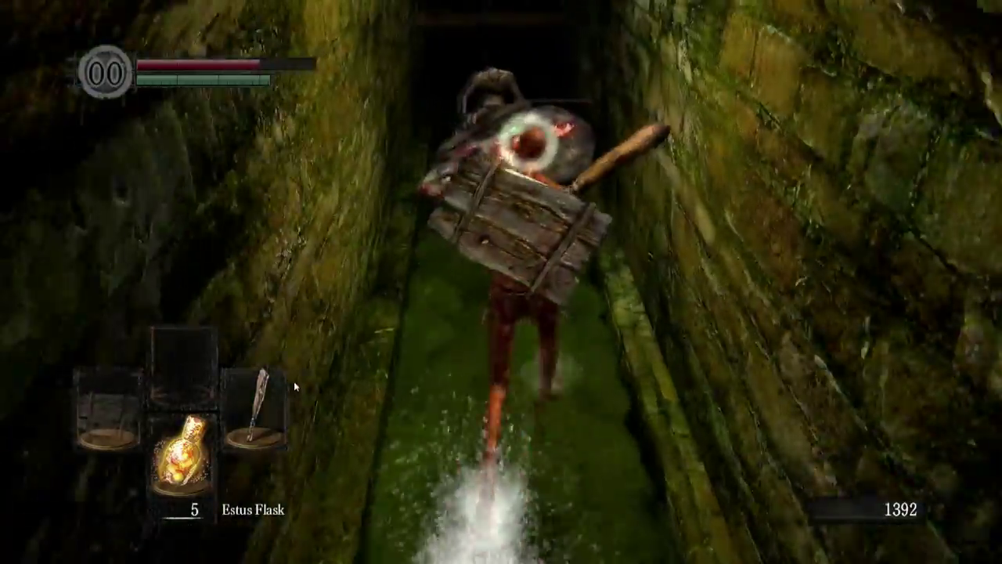
key(h)
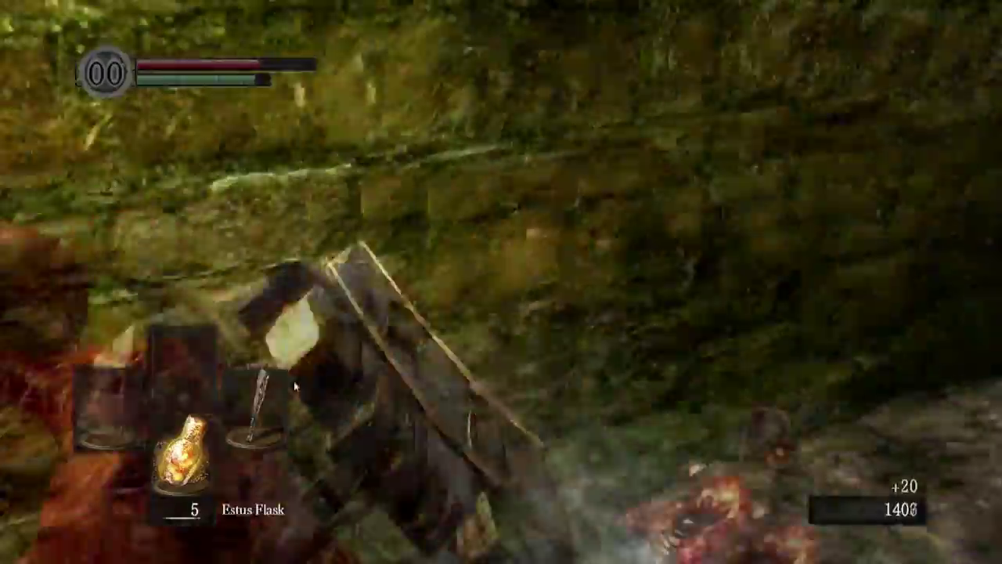
key(w)
- Run through the flooded stone tunnel toward the barred gate and turn into the side passage before it
key(w)
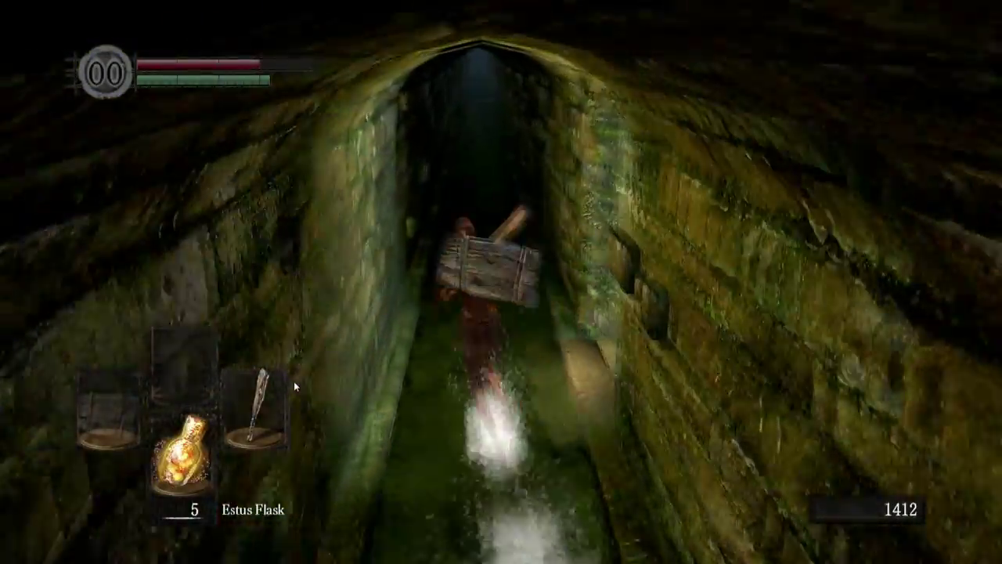
key(w)
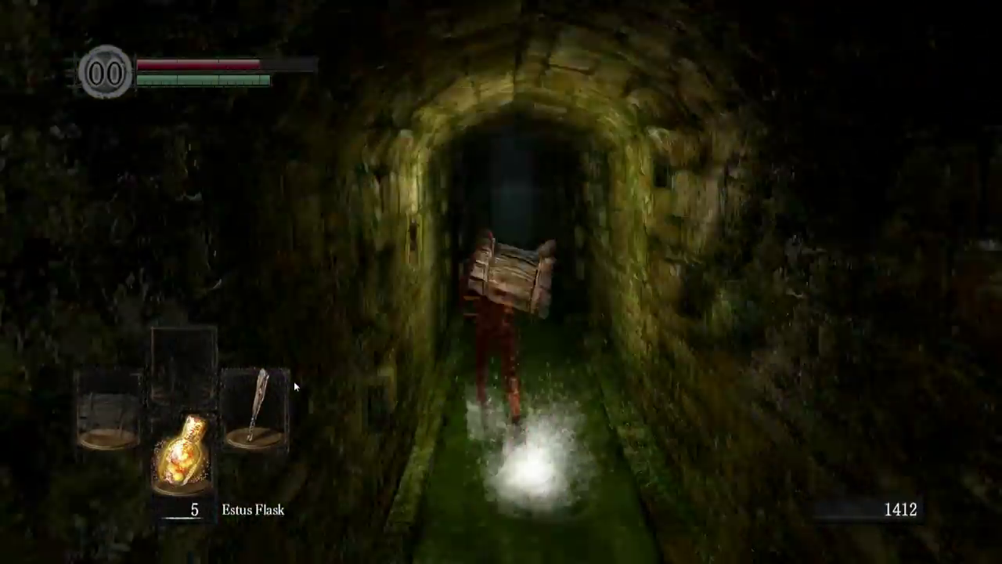
key(w)
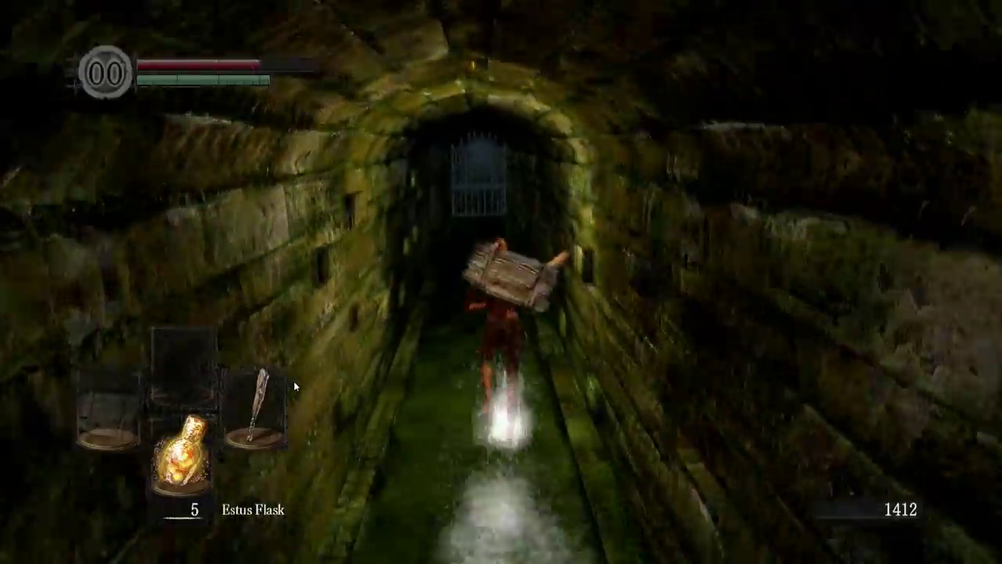
key(w)
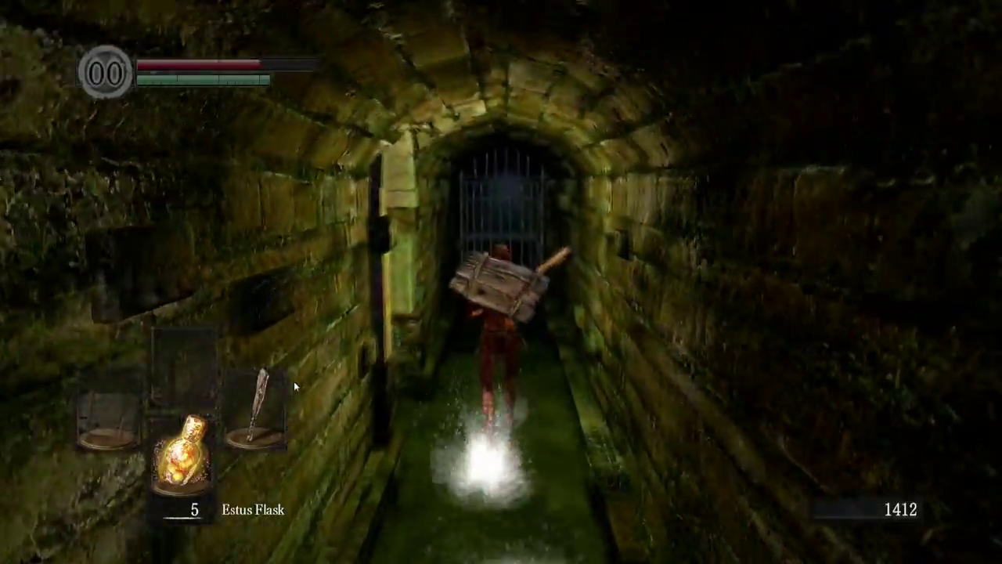
key(a)
- Climb the mossy stairway toward Undead Burg and retrieve the lost souls on the way up
key(w)
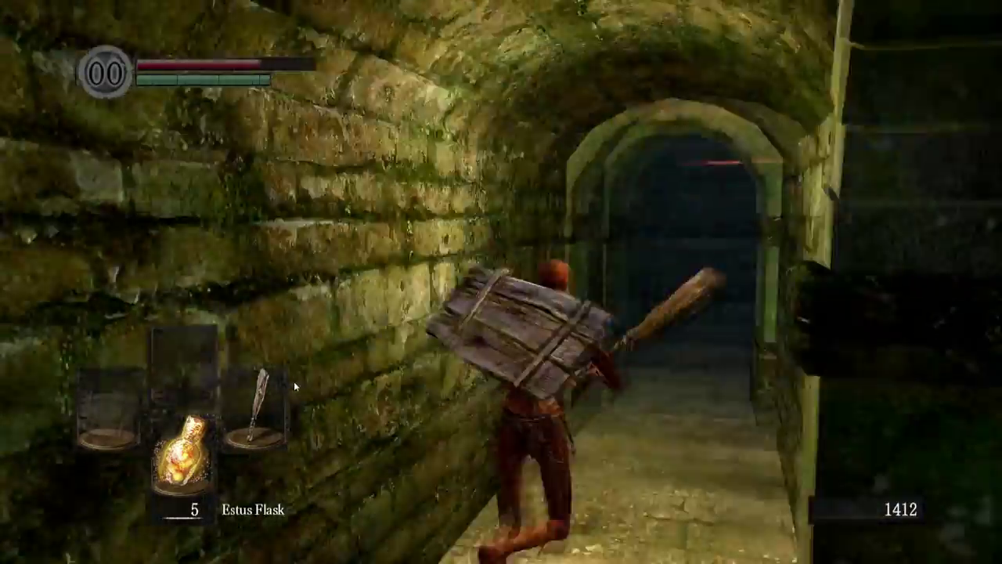
key(w)
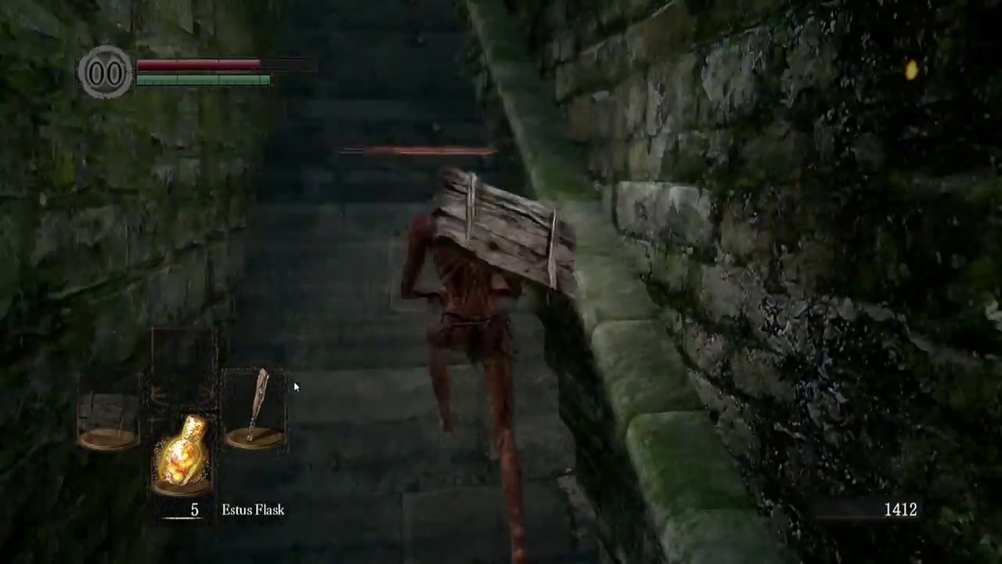
key(w)
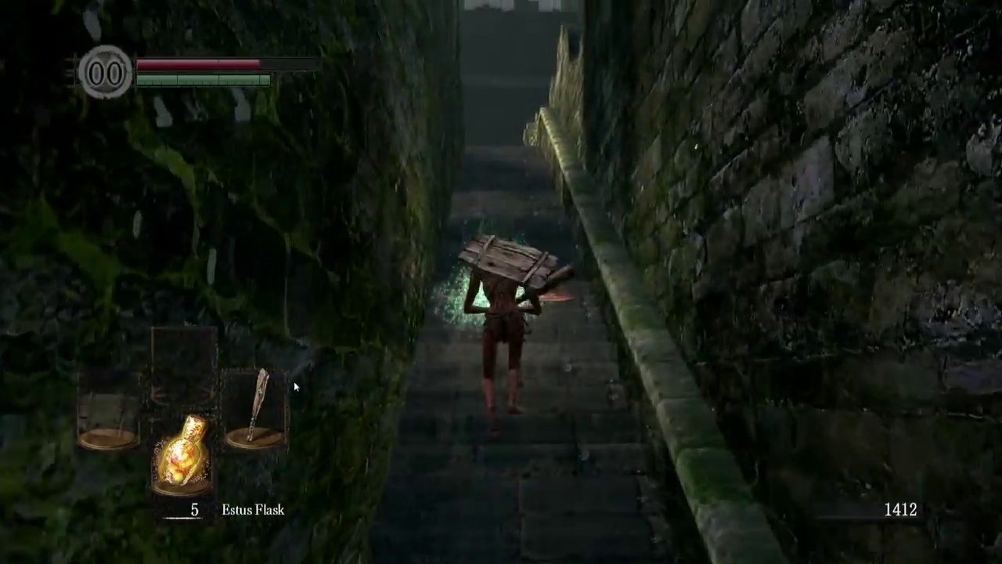
key(w)
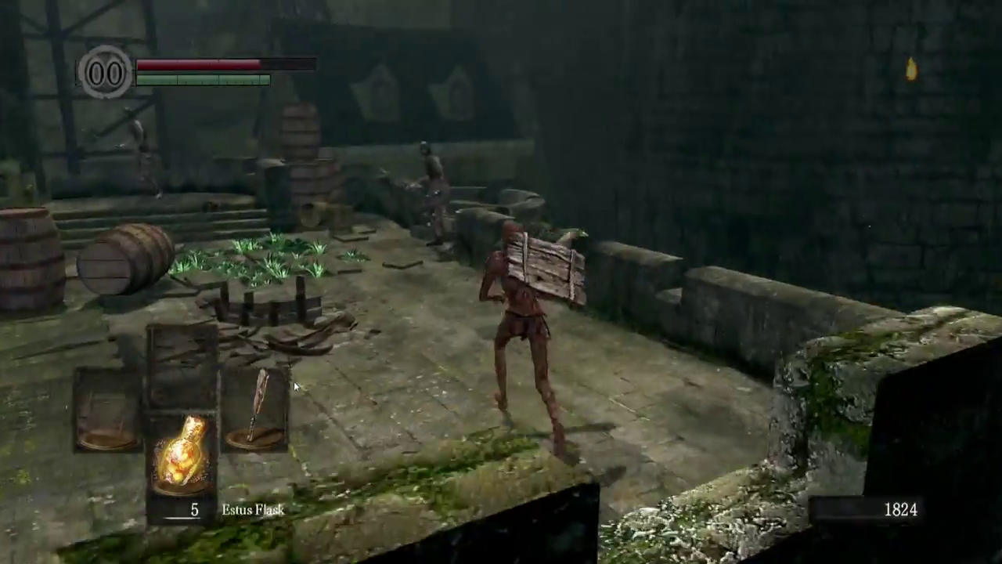
key(w)
- Lock on to the hollows in the Undead Burg courtyard and defeat both with the club, rolling clear between attacks
key(q)
click(295, 386)
key(s)
key(space)
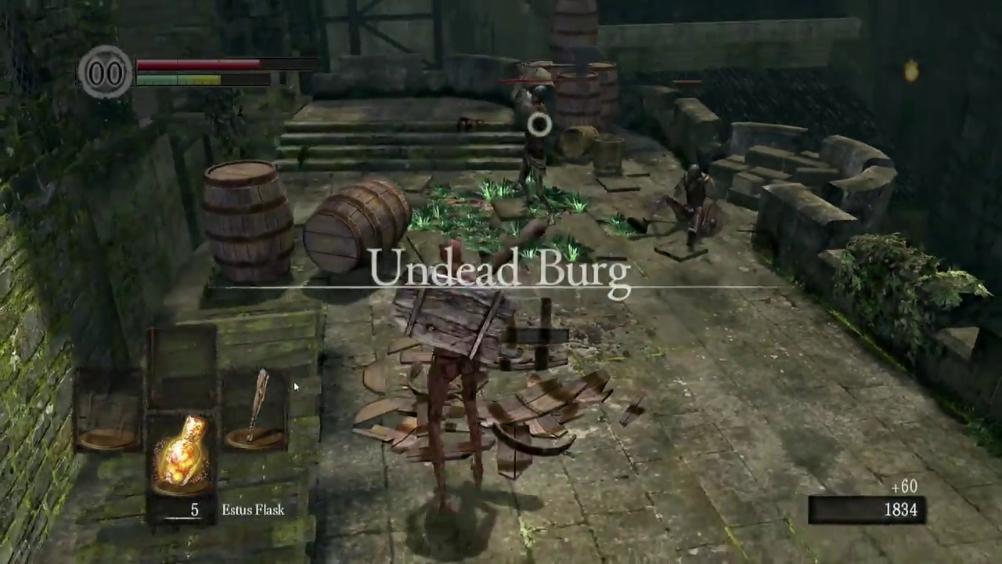
click(295, 386)
click(296, 386)
key(w)
click(295, 386)
key(s)
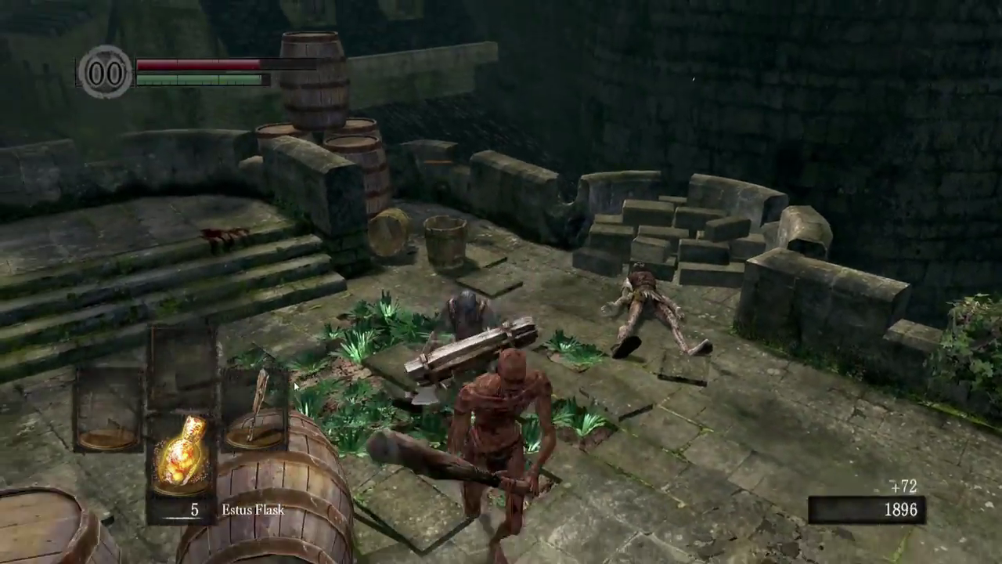
key(w)
- Examine the rendering quality of the character, walls, sky and courtyard from low and high camera angles
key(w)
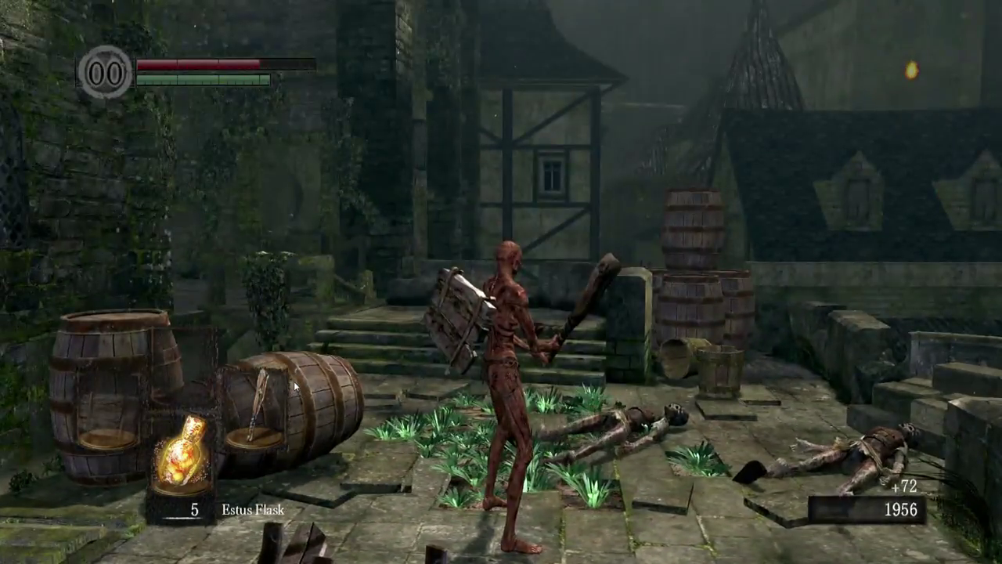
key(w)
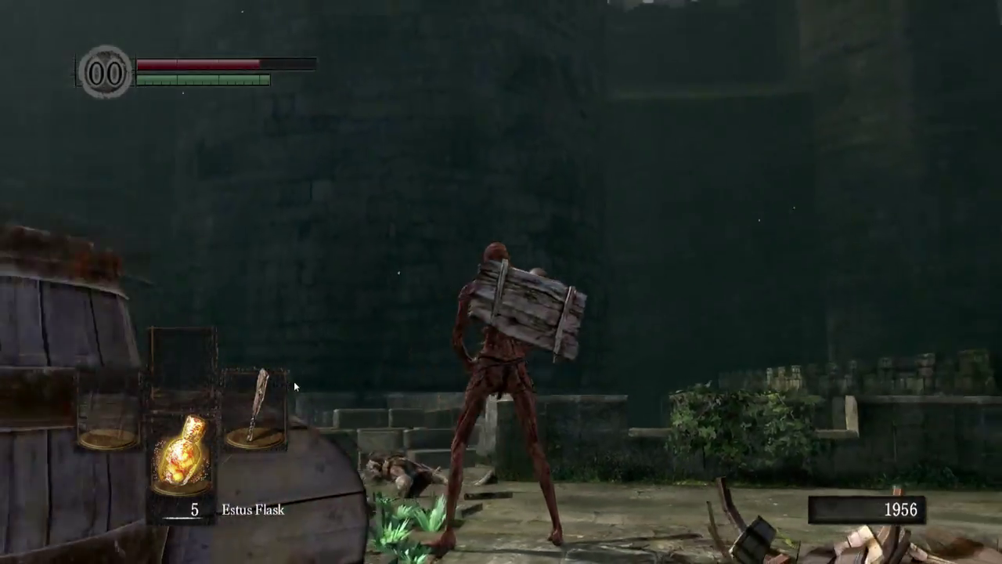
key(w)
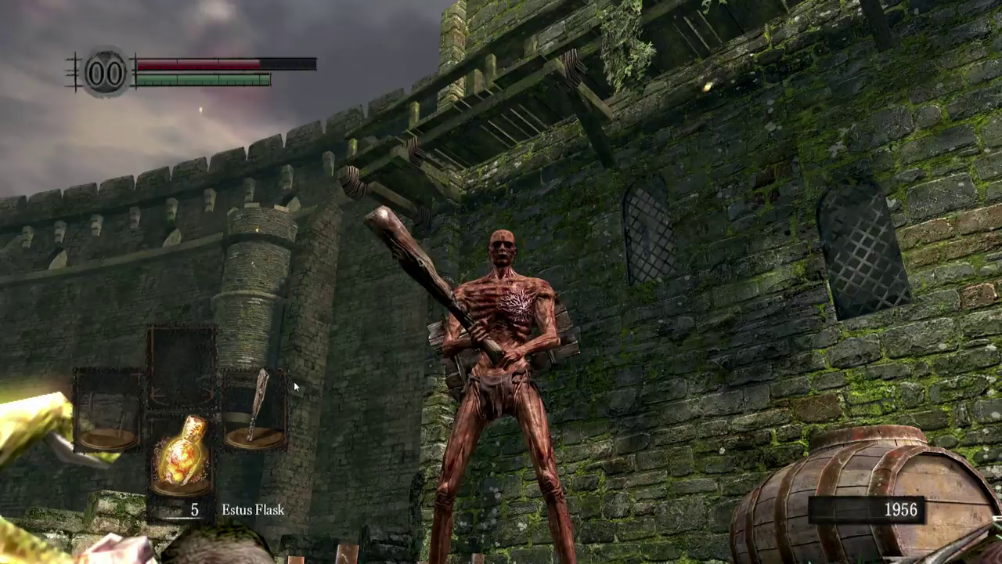
key(w)
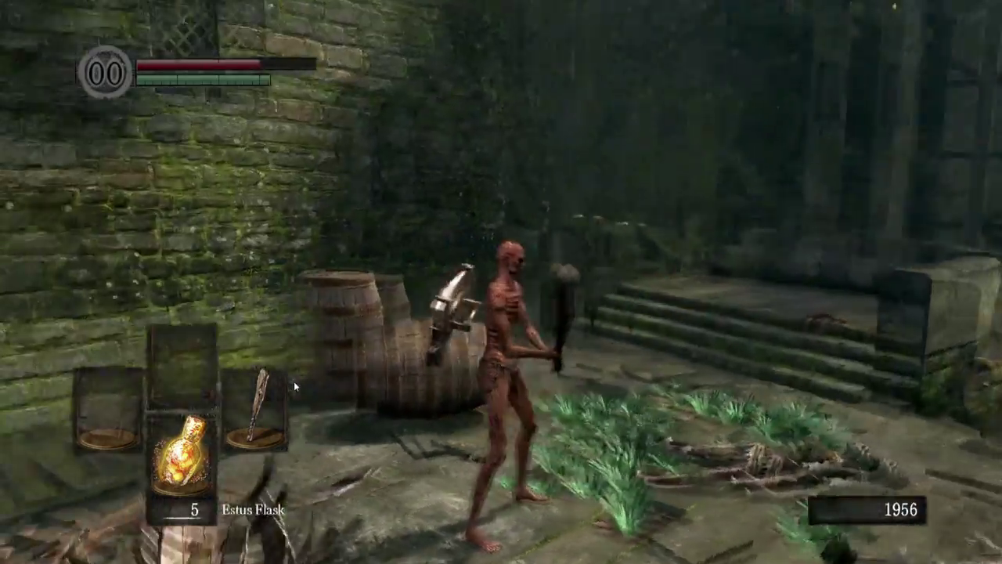
key(w)
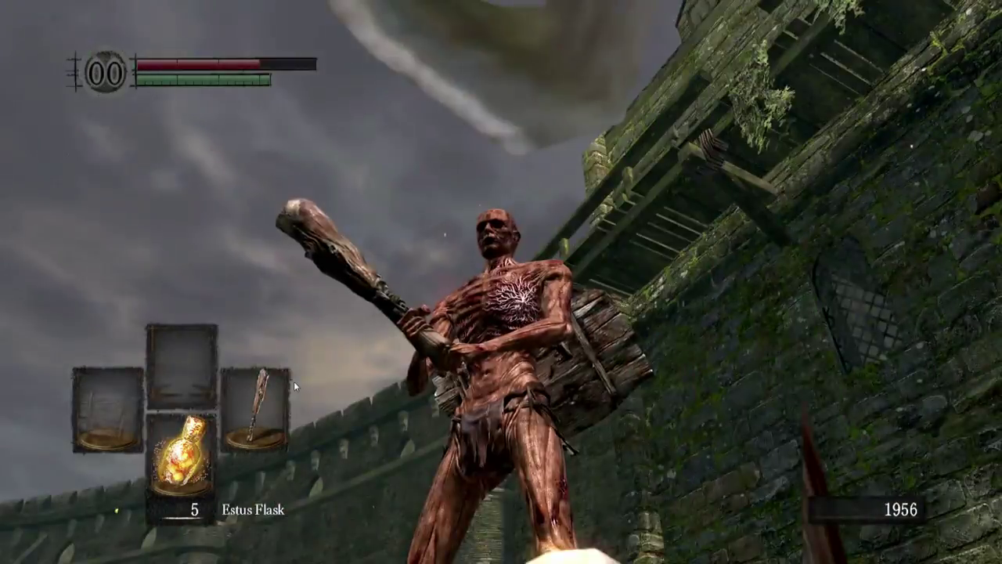
key(w)
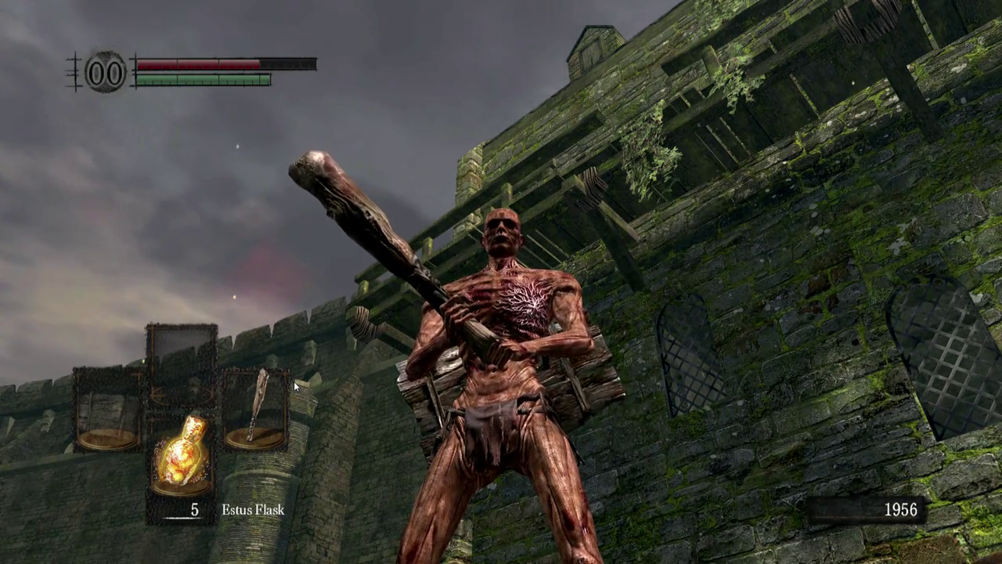
key(w)
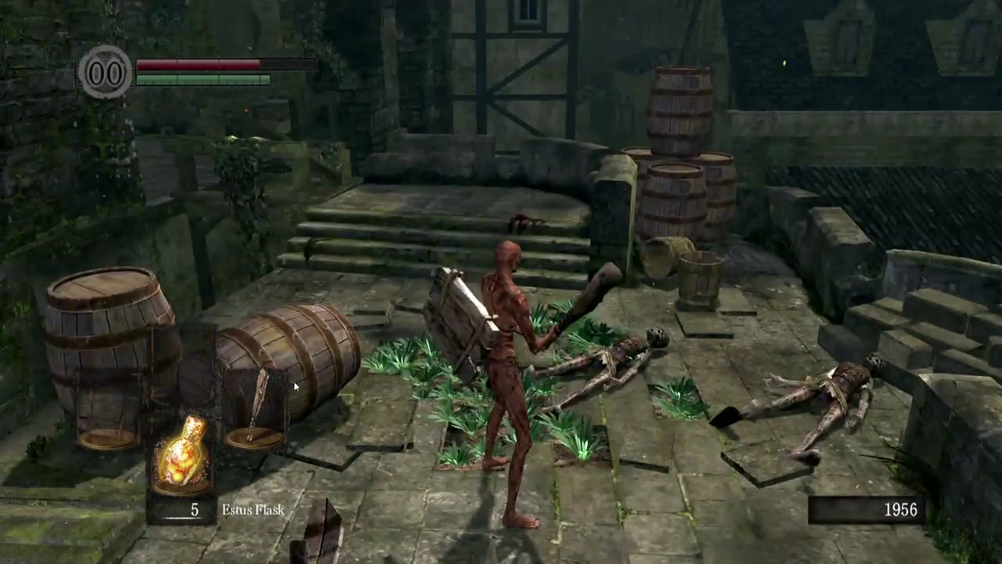
key(a)
key(s)
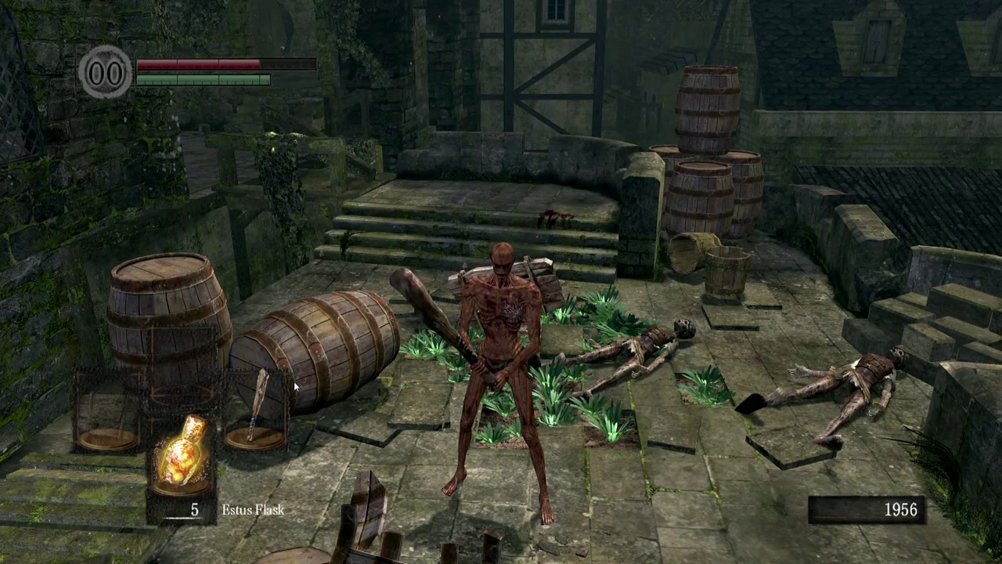
key(i)
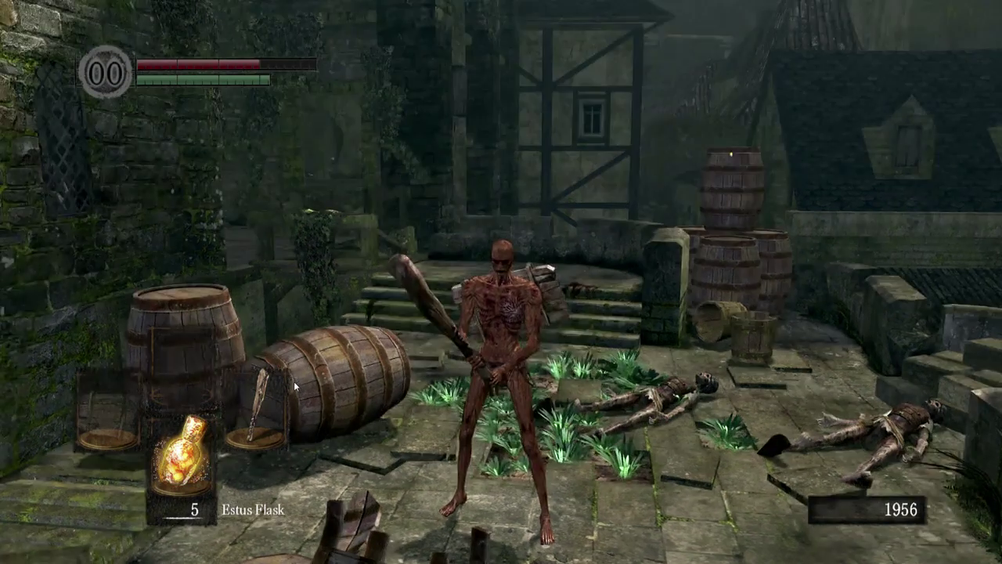